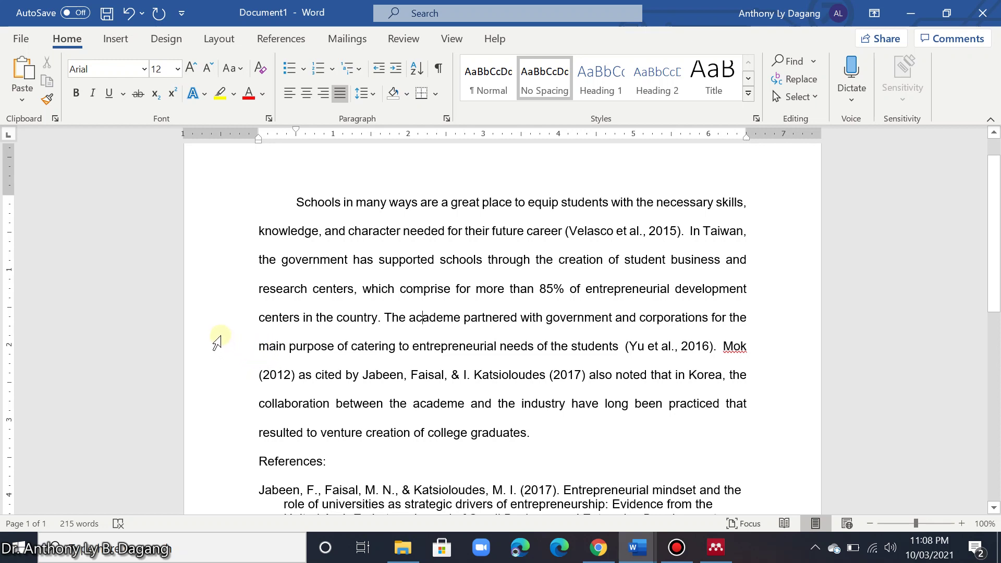
Show that the Velasco, Yu et al. and Jabeen citations in the sample are Mendeley fields
{"action": "left_click", "coordinate": [632, 233]}
{"action": "left_click", "coordinate": [684, 355]}
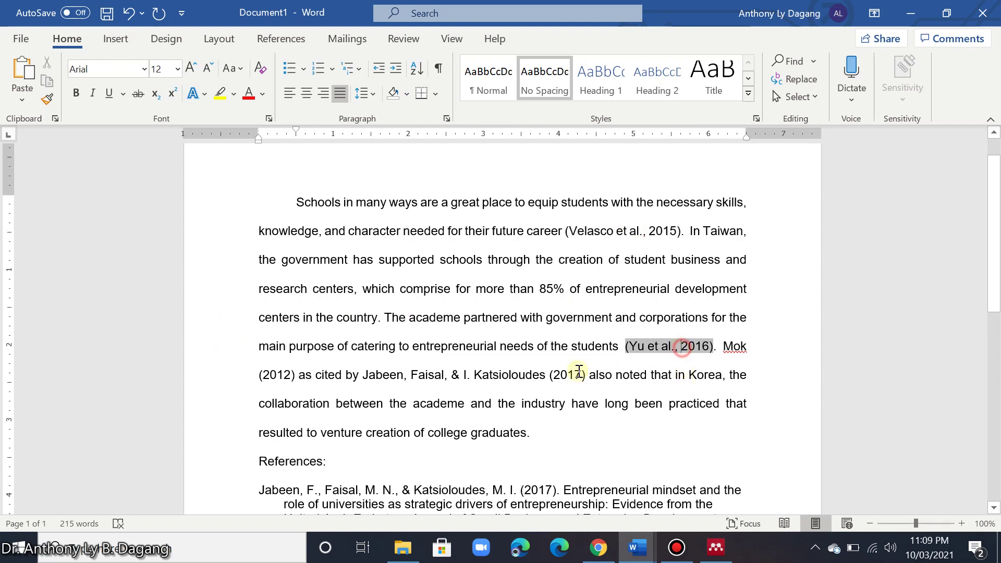
{"action": "left_click", "coordinate": [530, 376]}
{"action": "scroll", "coordinate": [330, 407], "scroll_direction": "down", "scroll_amount": 4}
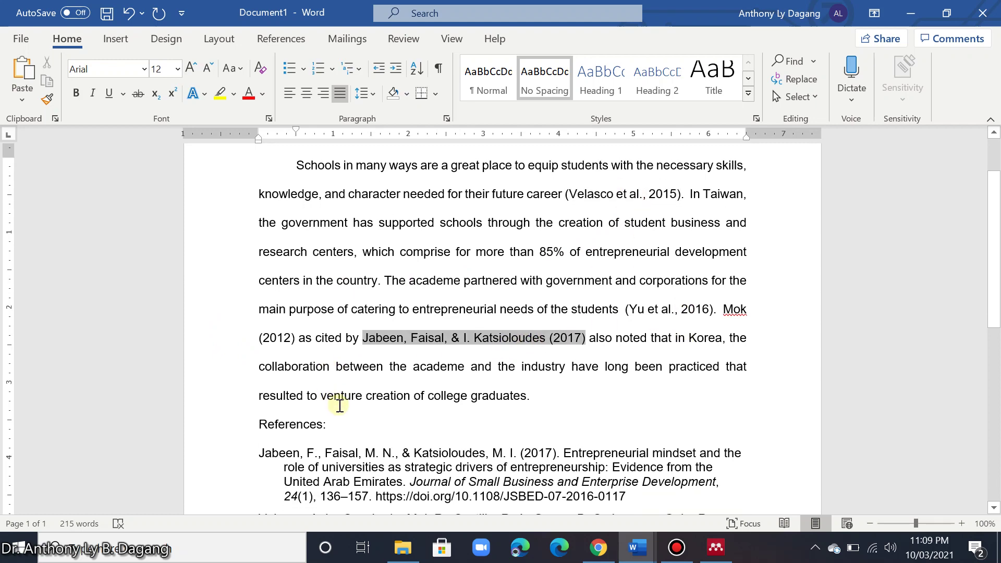
{"action": "left_click_drag", "start_coordinate": [230, 269], "coordinate": [235, 425]}
{"action": "scroll", "coordinate": [525, 359], "scroll_direction": "up", "scroll_amount": 5}
{"action": "left_click", "coordinate": [490, 333]}
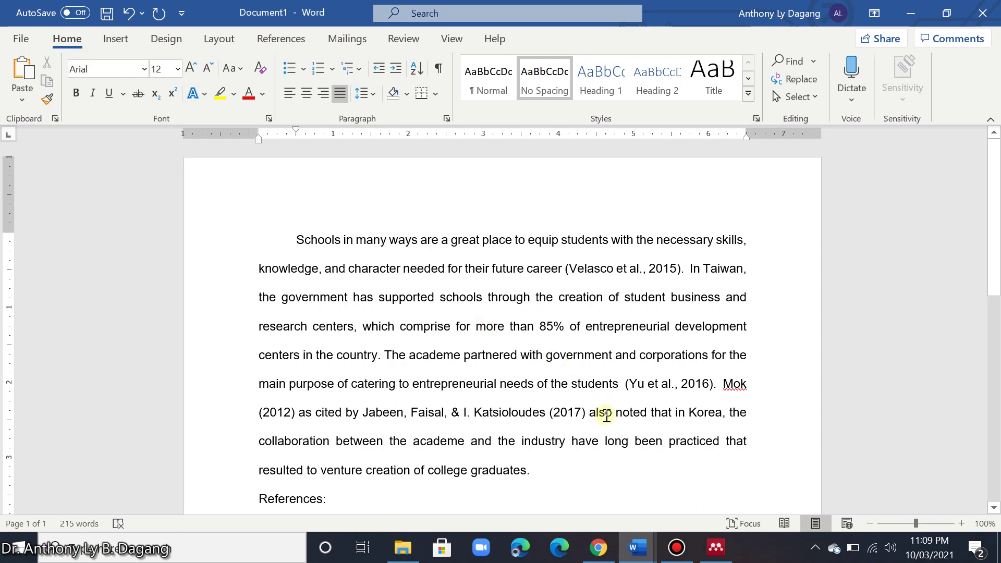
In the sample document, select the opening sentence up to 'their future career'
{"action": "mouse_move", "coordinate": [649, 528]}
{"action": "left_click", "coordinate": [705, 477]}
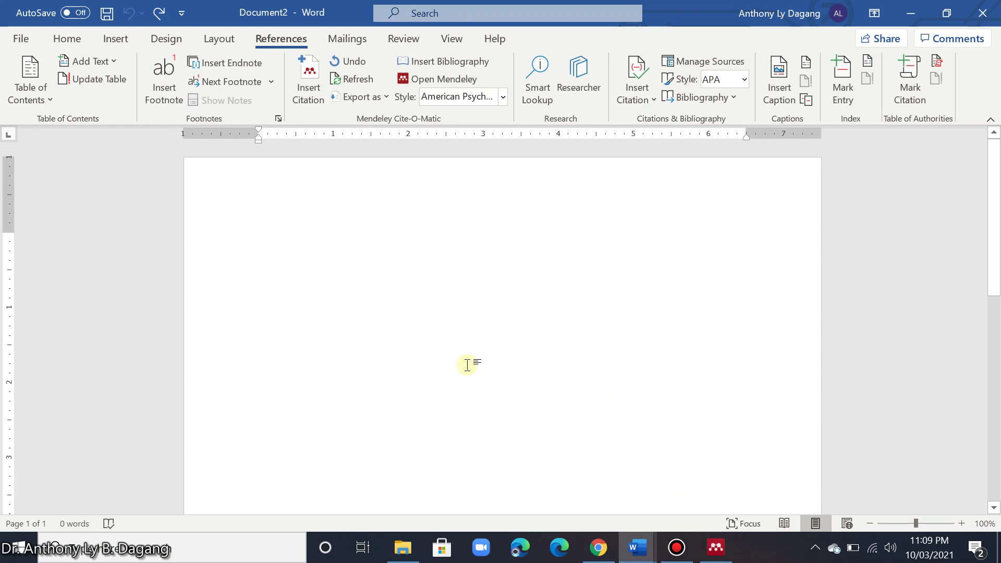
{"action": "mouse_move", "coordinate": [644, 551]}
{"action": "left_click", "coordinate": [567, 485]}
{"action": "left_click", "coordinate": [295, 241]}
{"action": "left_click_drag", "start_coordinate": [419, 248], "coordinate": [562, 267]}
{"action": "key", "text": "ctrl+c"}
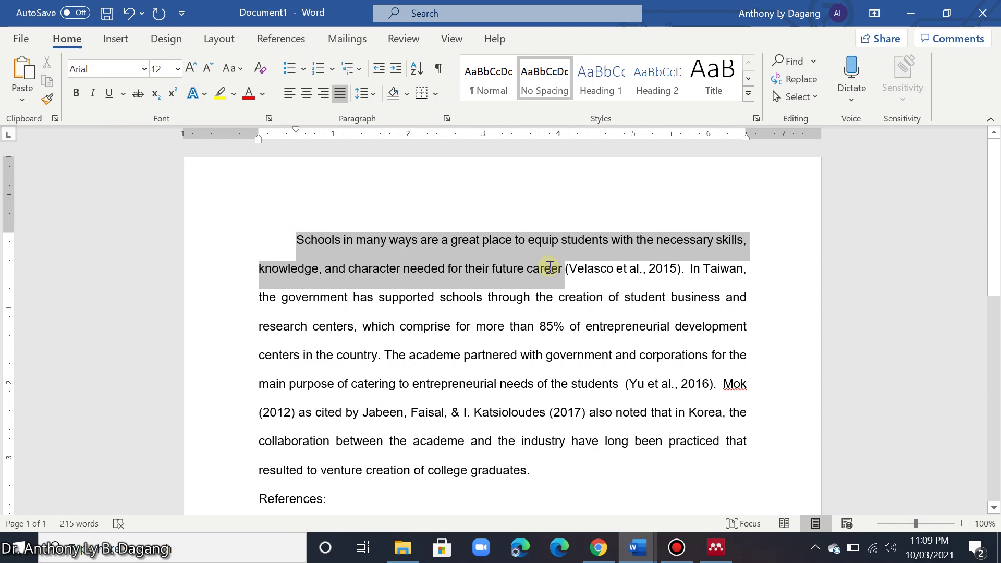
Paste the sentence into Document2 and indent its first line with a tab
{"action": "mouse_move", "coordinate": [633, 545]}
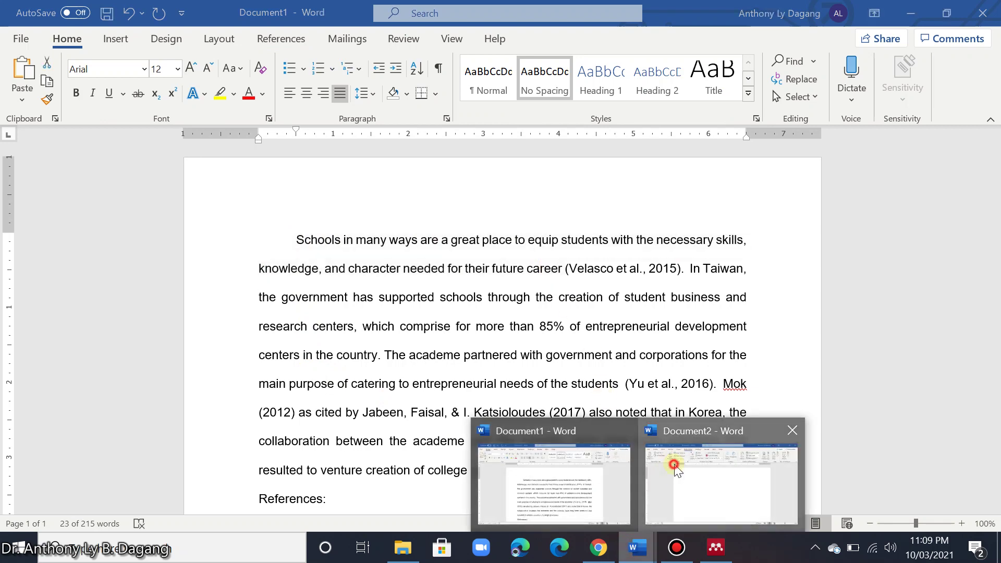
{"action": "left_click", "coordinate": [670, 470]}
{"action": "key", "text": "ctrl+v"}
{"action": "left_click", "coordinate": [252, 235]}
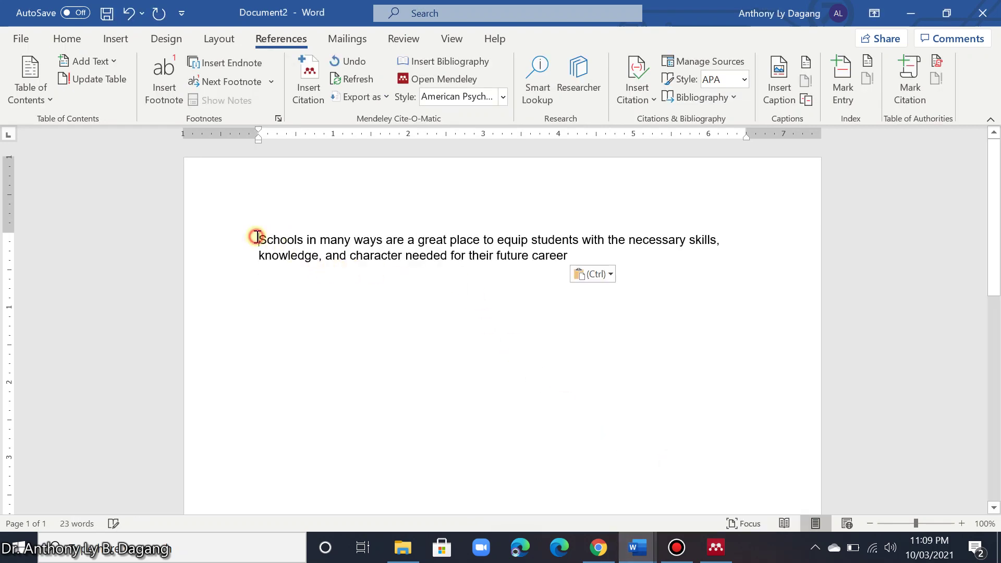
{"action": "key", "text": "Tab"}
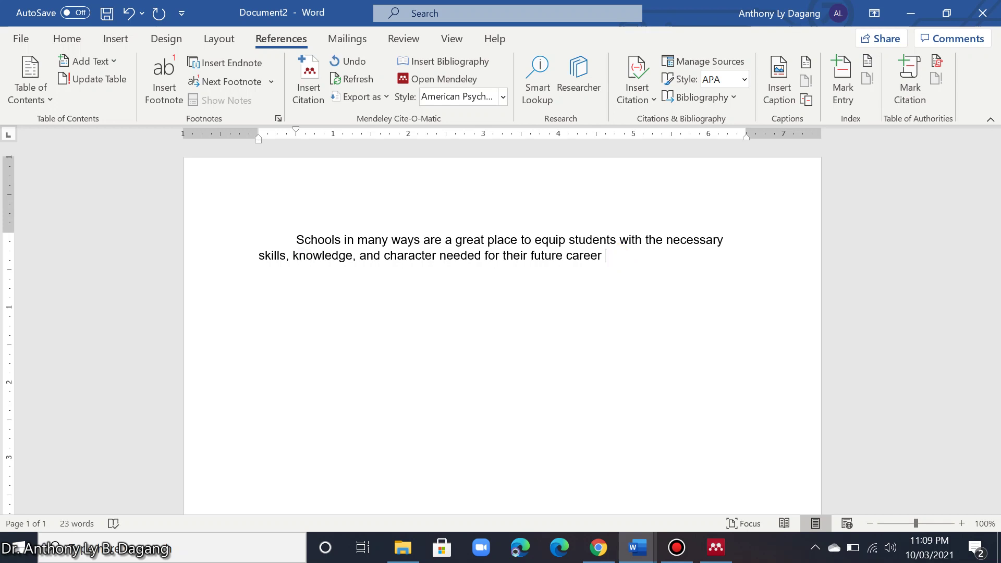
Cite the Velasco 2015 Philippine Entrepreneurship Report via Mendeley after the sentence, then add a period
{"action": "left_click", "coordinate": [309, 85]}
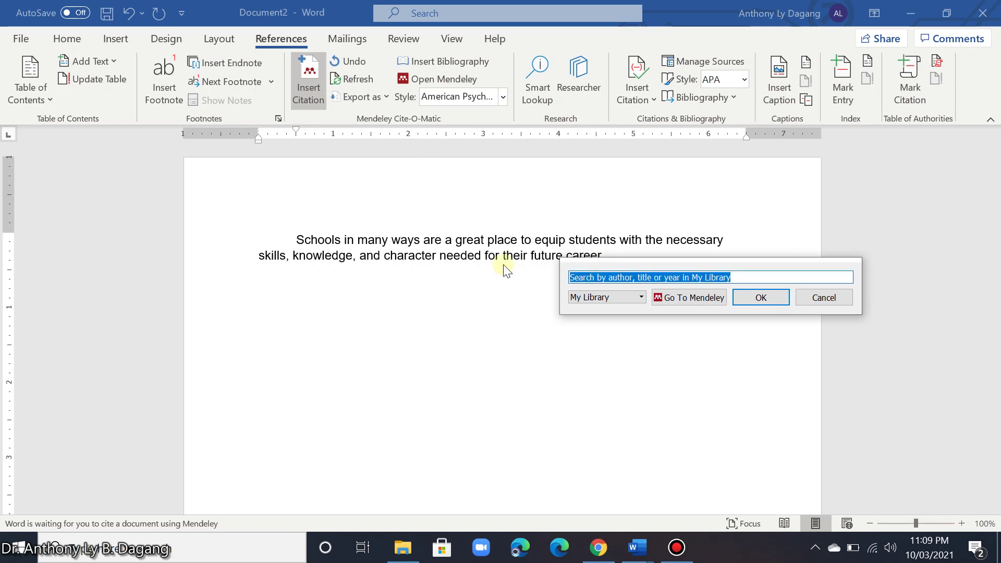
{"action": "type", "text": "vea"}
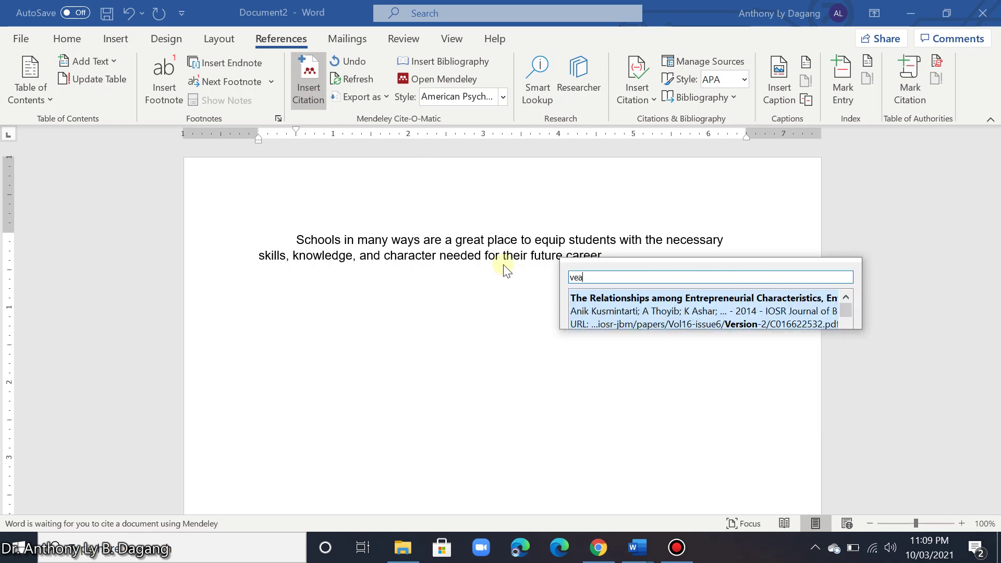
{"action": "type", "text": "lasco"}
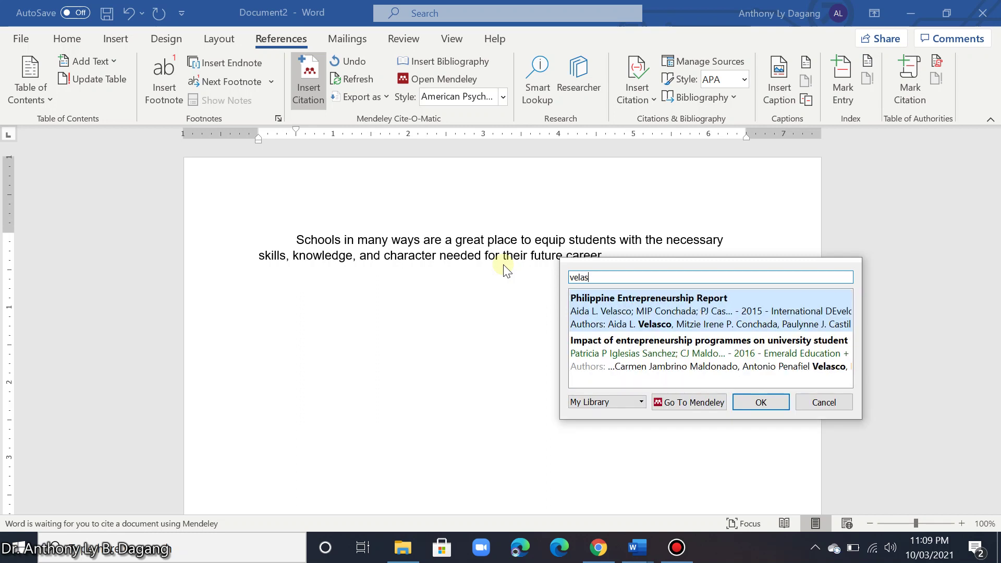
{"action": "left_click", "coordinate": [662, 321]}
{"action": "left_click", "coordinate": [761, 299]}
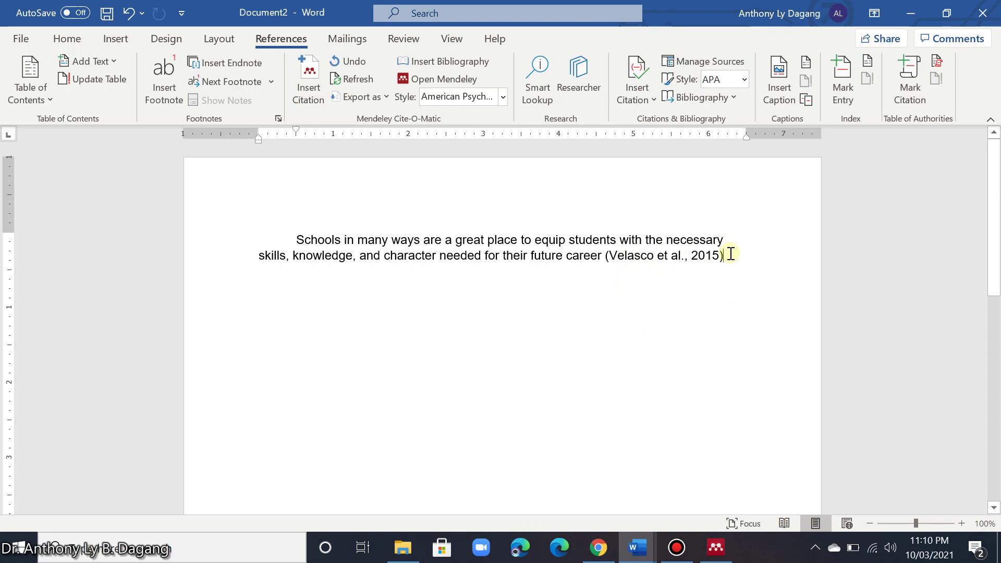
{"action": "type", "text": "."}
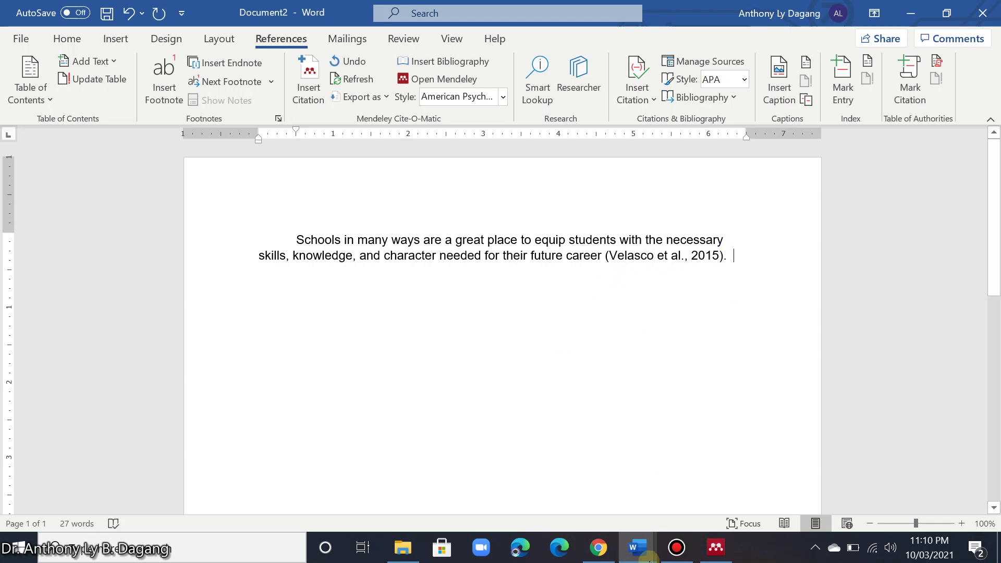
{"action": "mouse_move", "coordinate": [637, 548]}
{"action": "left_click", "coordinate": [557, 477]}
Copy the Taiwan sentences ending in 'students' from the sample and paste them after the first citation
{"action": "left_click", "coordinate": [684, 271]}
{"action": "left_click_drag", "start_coordinate": [690, 269], "coordinate": [599, 381]}
{"action": "key", "text": "ctrl+c"}
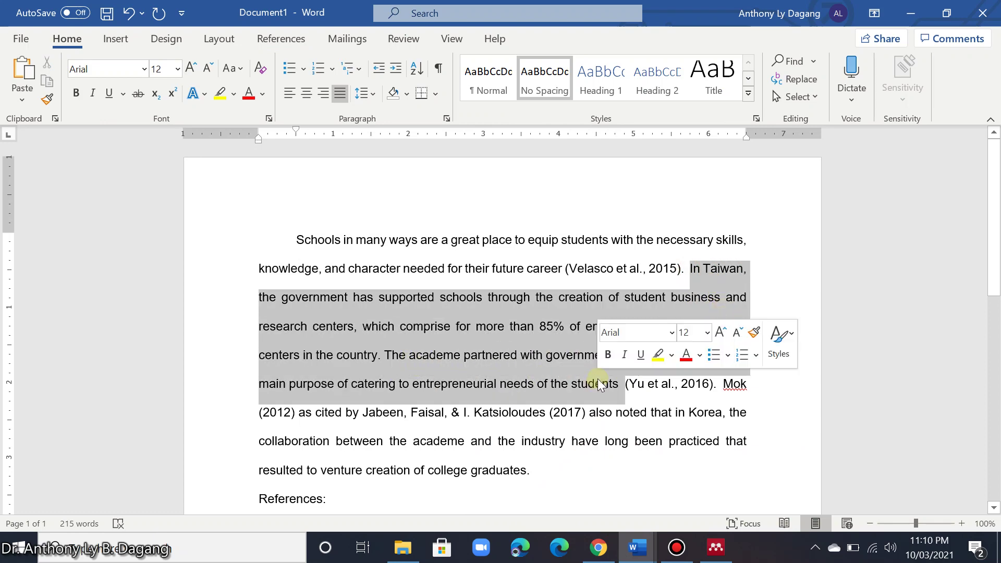
{"action": "left_click", "coordinate": [637, 548]}
{"action": "left_click", "coordinate": [669, 487]}
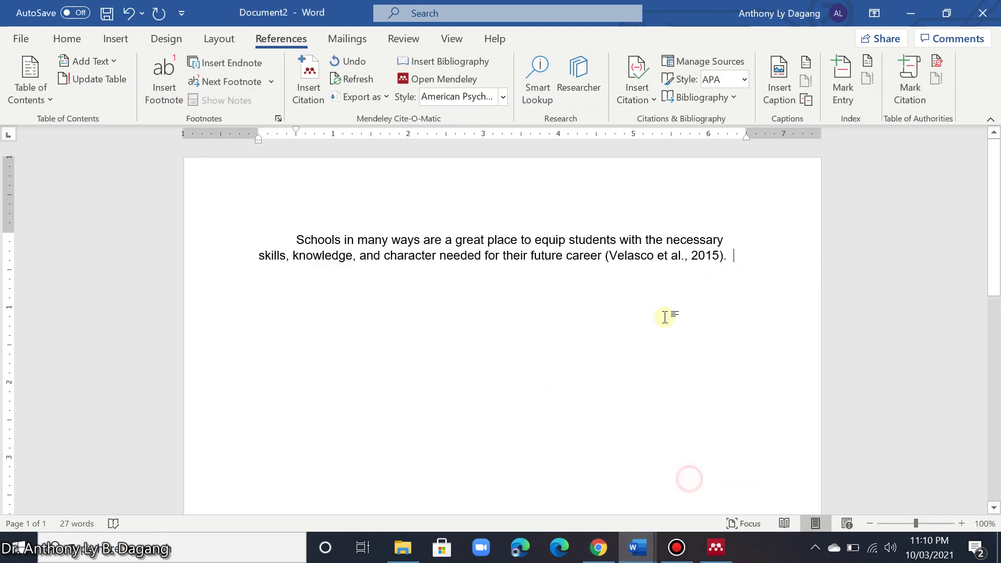
{"action": "key", "text": "ctrl+v"}
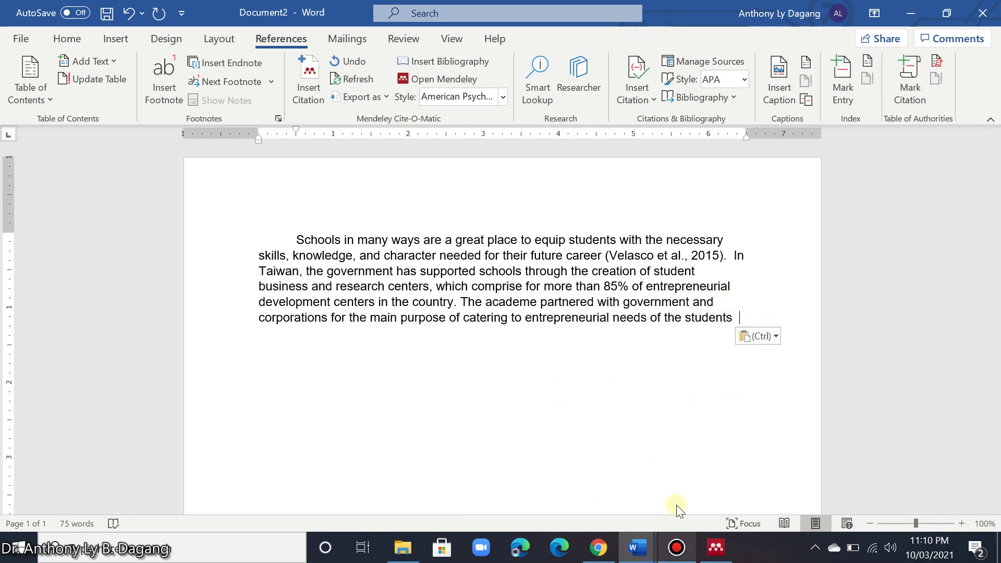
Insert the Mendeley citation (Uy, 2011), add a period and start a new line
{"action": "left_click", "coordinate": [304, 98]}
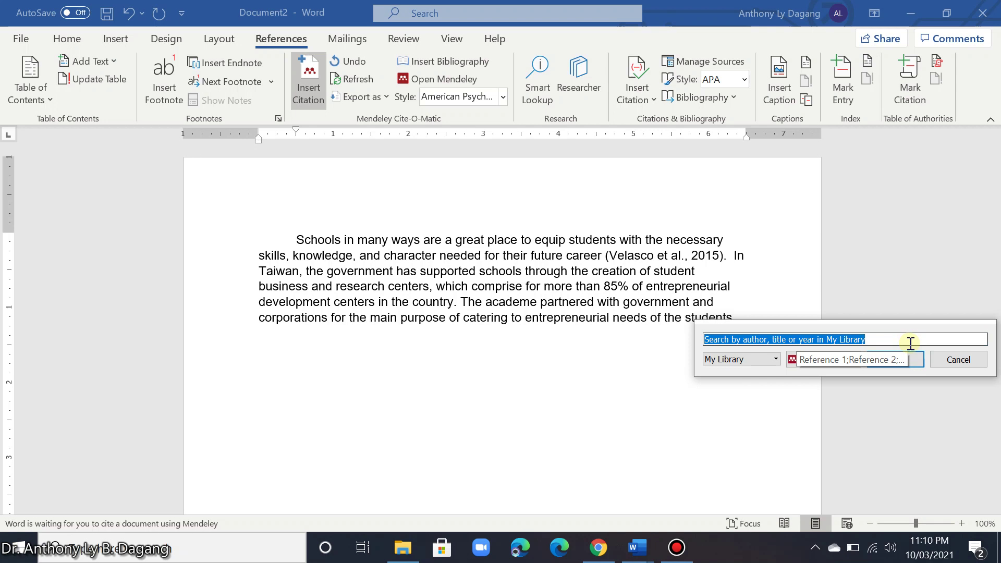
{"action": "type", "text": "uy"}
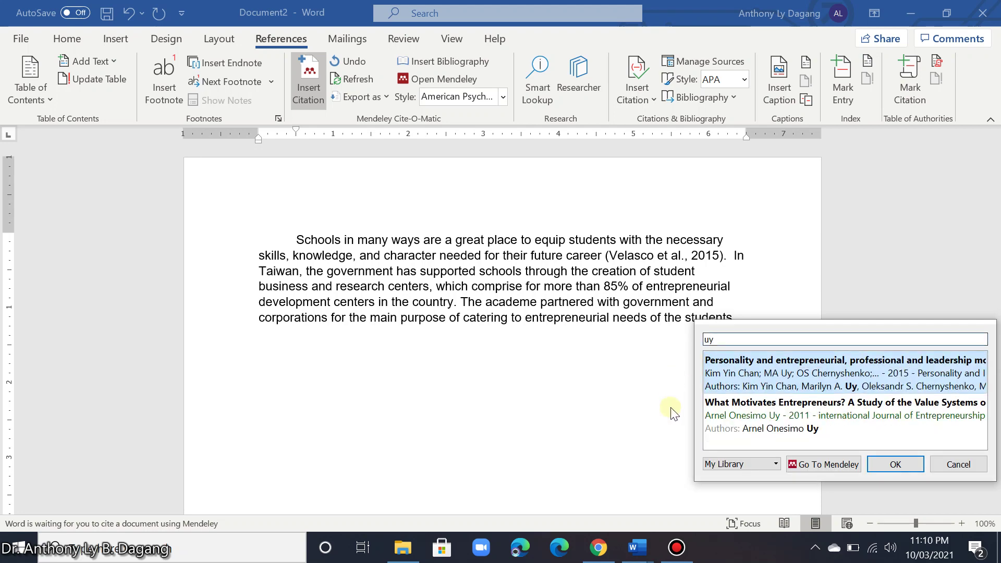
{"action": "left_click", "coordinate": [783, 423]}
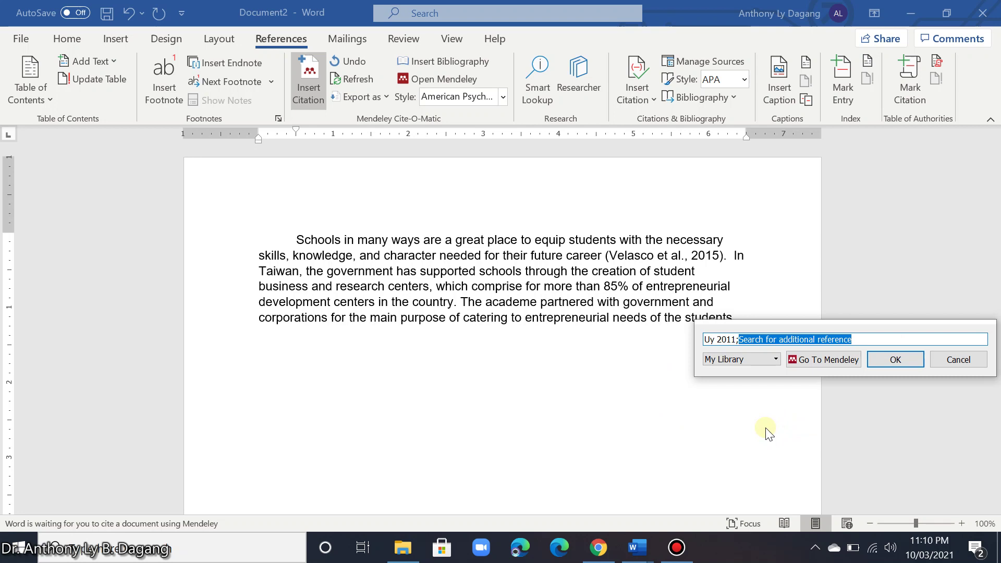
{"action": "left_click", "coordinate": [895, 360]}
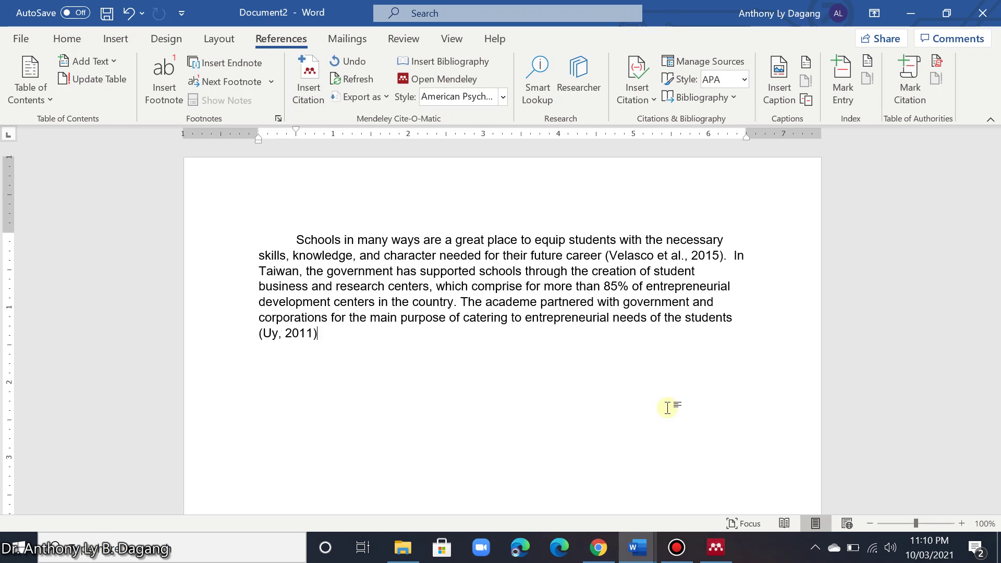
{"action": "type", "text": "."}
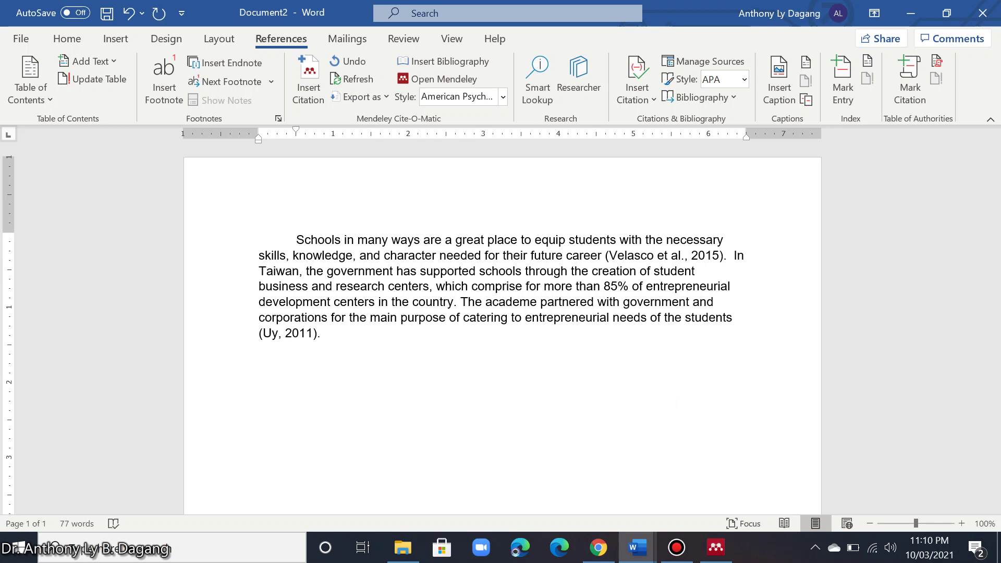
{"action": "key", "text": "Return"}
Type the 'References:' heading and insert the Mendeley bibliography listing Uy 2011 and Velasco 2015
{"action": "type", "text": "References:"}
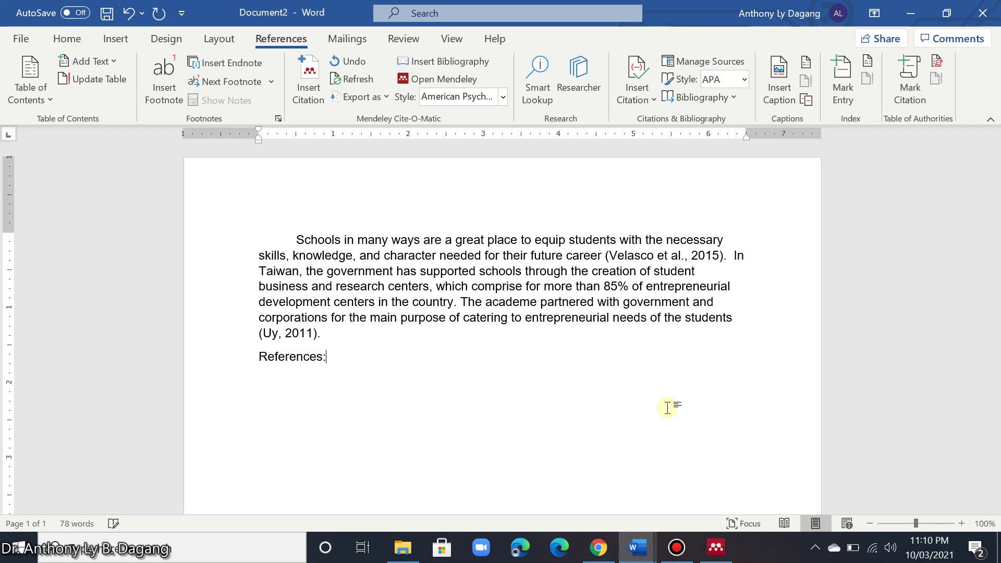
{"action": "key", "text": "Return"}
{"action": "left_click", "coordinate": [456, 64]}
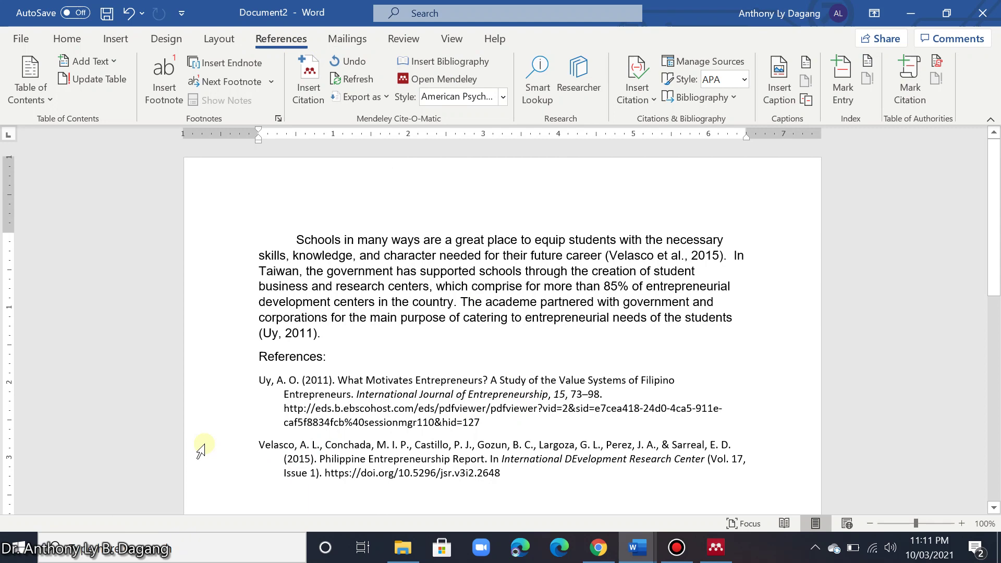
{"action": "scroll", "coordinate": [219, 385], "scroll_direction": "down", "scroll_amount": 1}
Select both bibliography entries and change their font to Arial, size 12
{"action": "left_click_drag", "start_coordinate": [230, 339], "coordinate": [230, 441]}
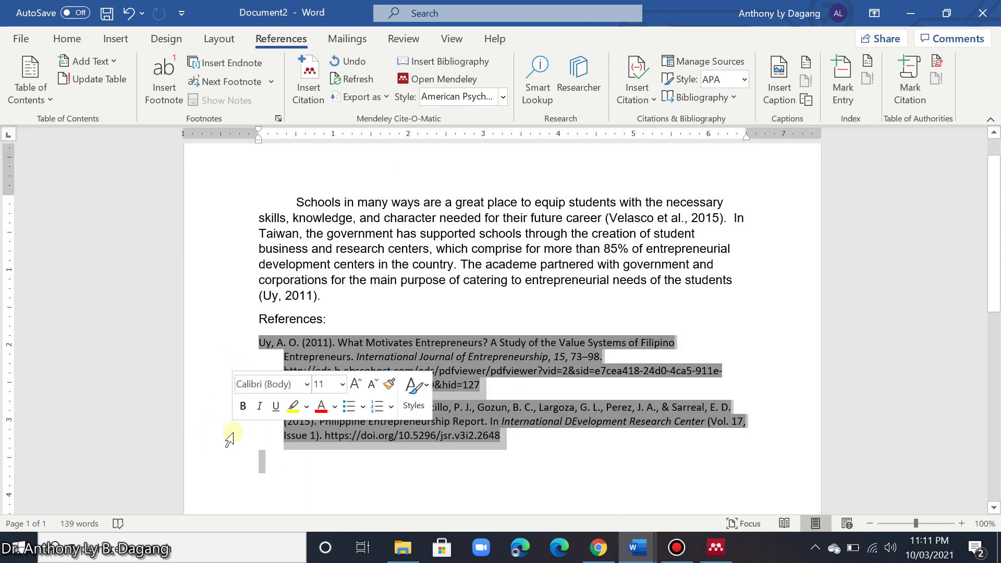
{"action": "left_click", "coordinate": [448, 265]}
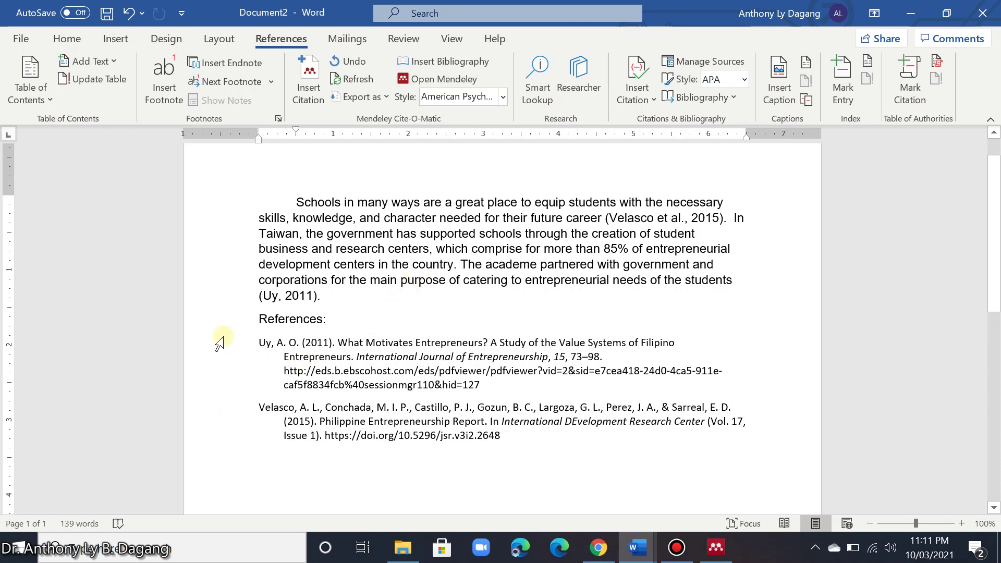
{"action": "left_click_drag", "start_coordinate": [220, 354], "coordinate": [230, 447]}
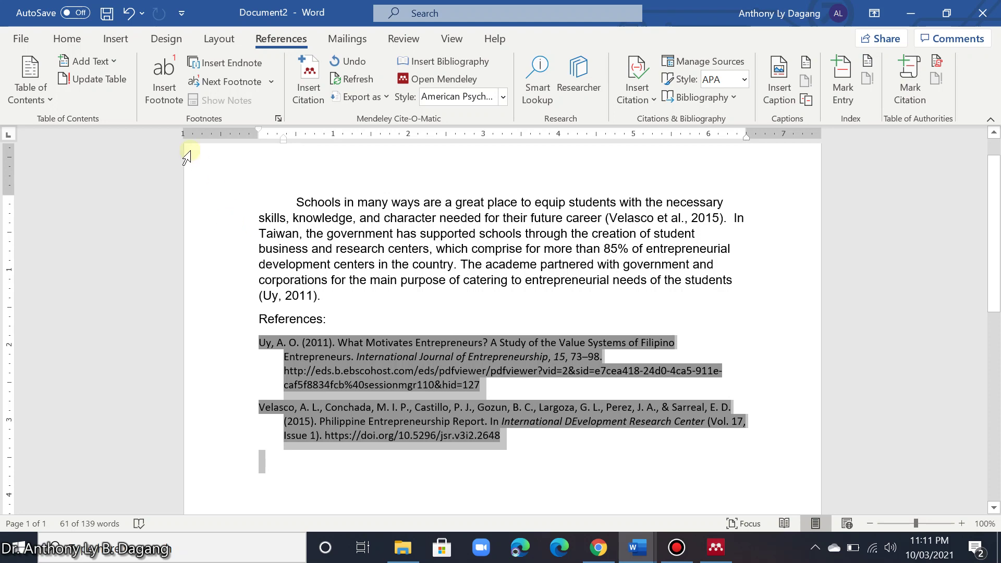
{"action": "left_click", "coordinate": [67, 42]}
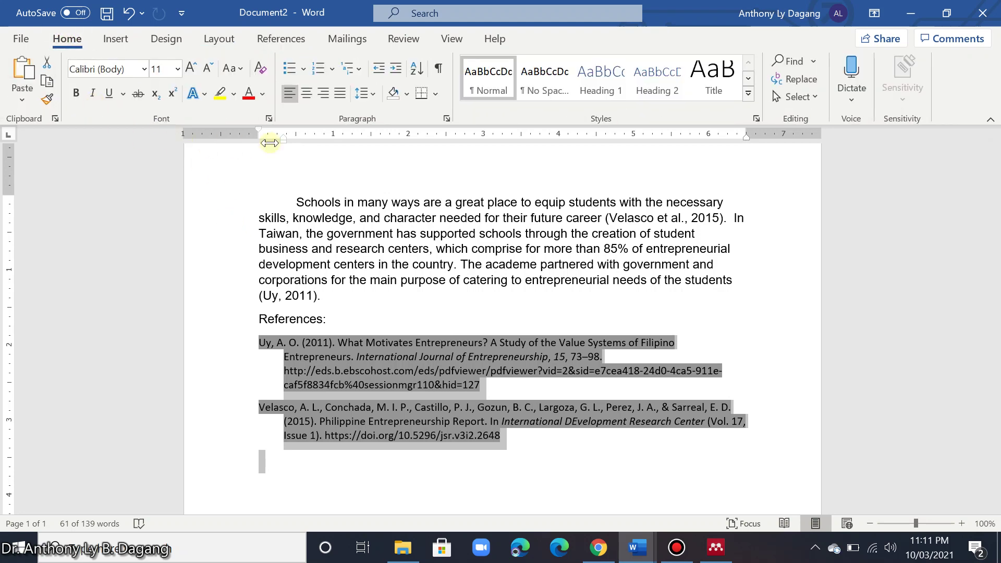
{"action": "left_click", "coordinate": [126, 70]}
{"action": "type", "text": "Arial"}
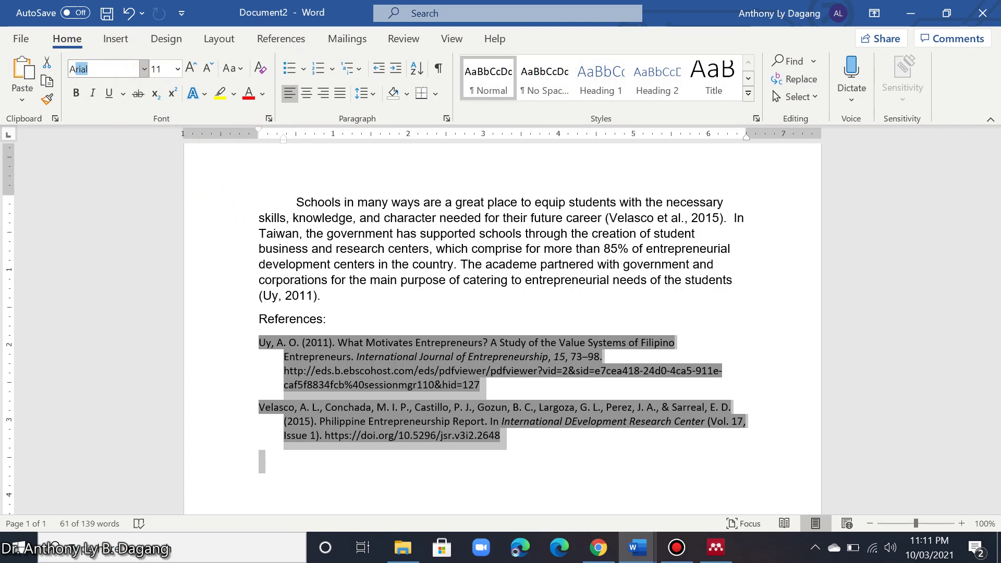
{"action": "key", "text": "Return"}
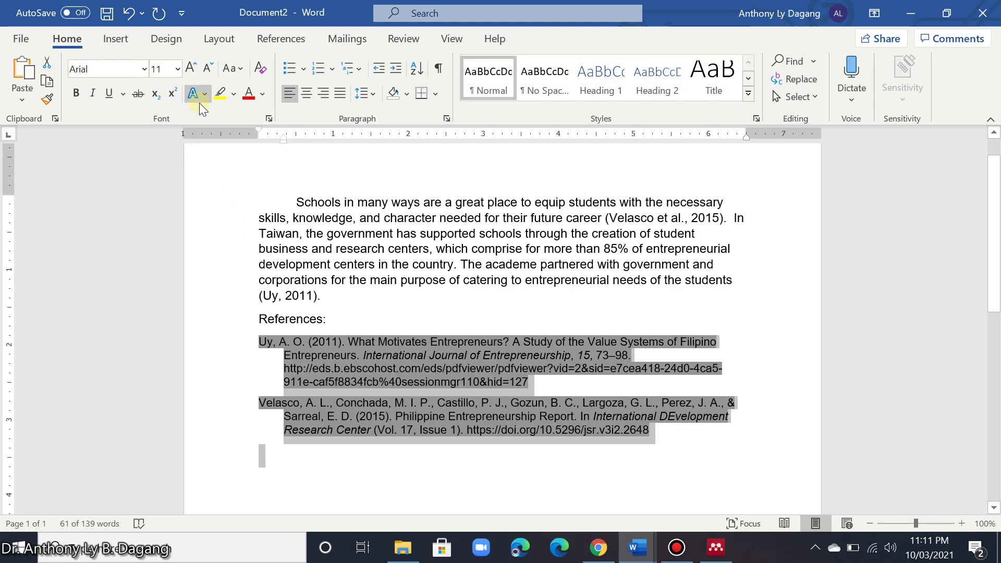
{"action": "left_click", "coordinate": [166, 74]}
{"action": "type", "text": "12"}
{"action": "key", "text": "Return"}
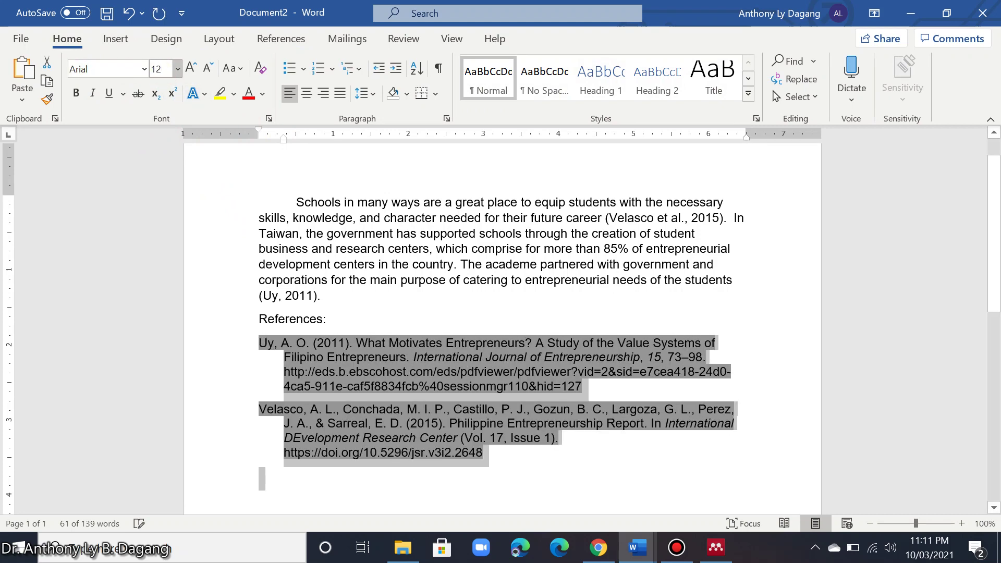
{"action": "left_click", "coordinate": [449, 320]}
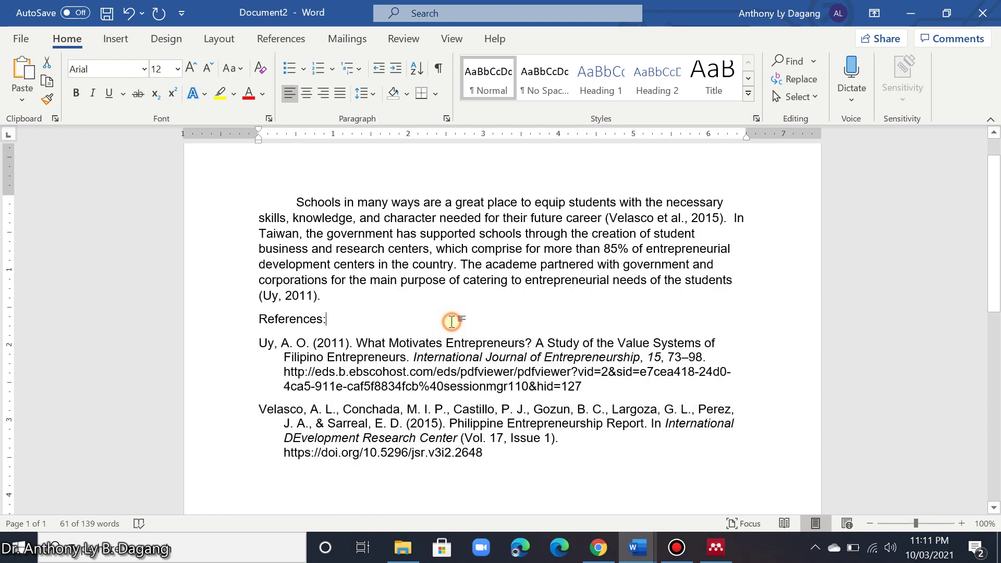